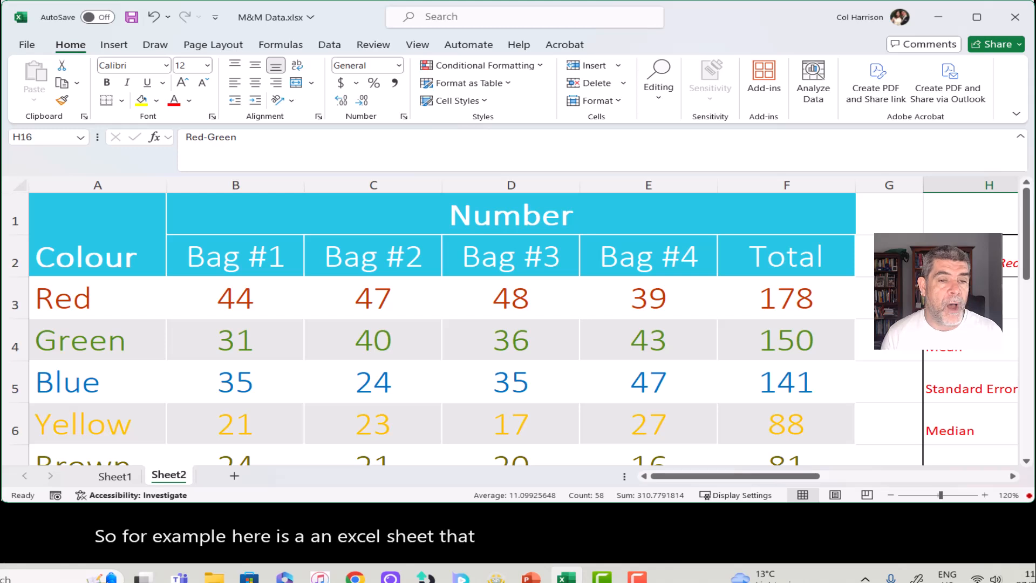
{"action": "scroll", "coordinate": [755, 389], "scroll_direction": "down", "scroll_amount": 1}
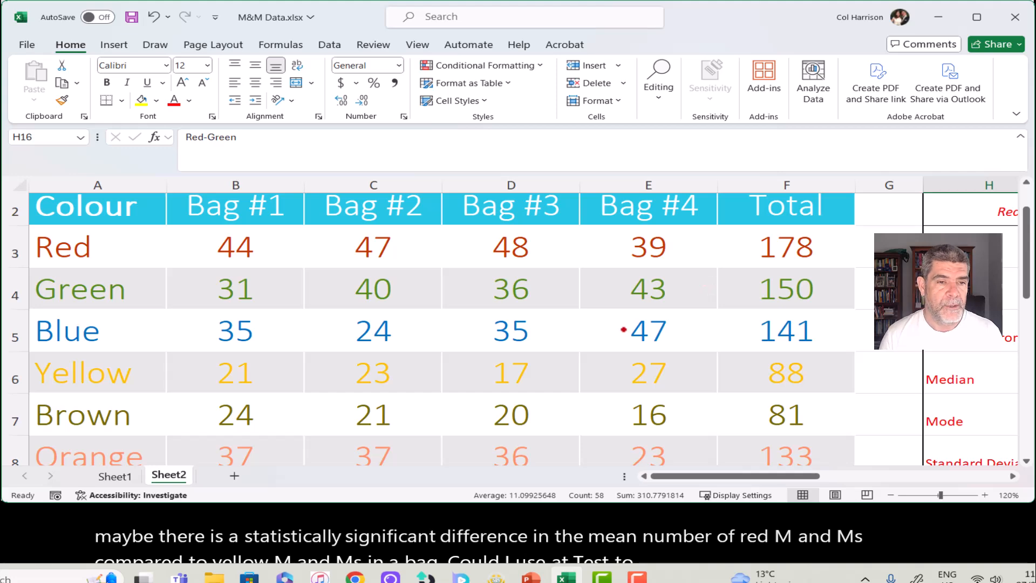
{"action": "scroll", "coordinate": [605, 332], "scroll_direction": "down", "scroll_amount": 1}
{"action": "scroll", "coordinate": [605, 332], "scroll_direction": "down", "scroll_amount": 4}
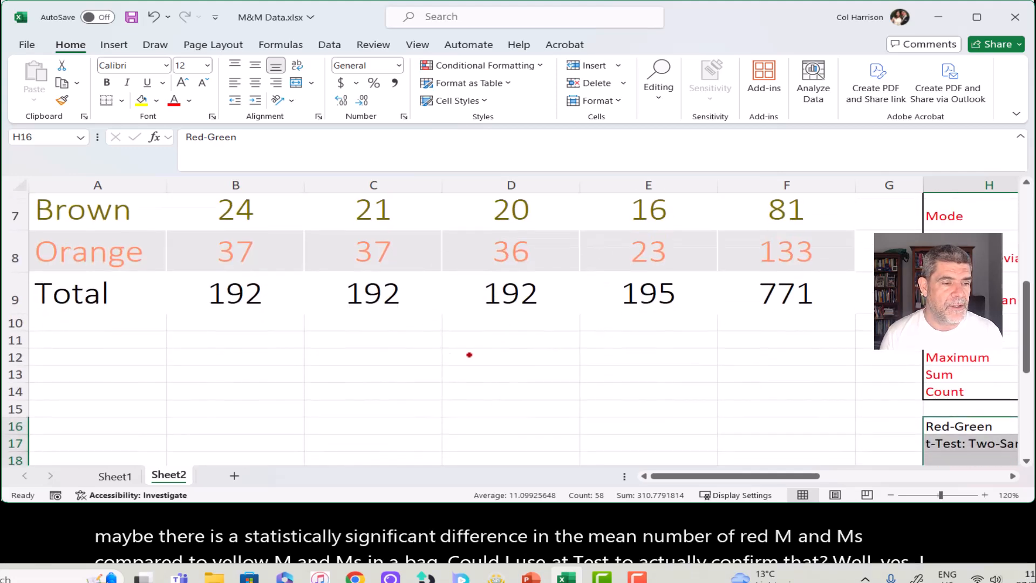
{"action": "scroll", "coordinate": [324, 378], "scroll_direction": "up", "scroll_amount": 2}
{"action": "scroll", "coordinate": [323, 379], "scroll_direction": "up", "scroll_amount": 3}
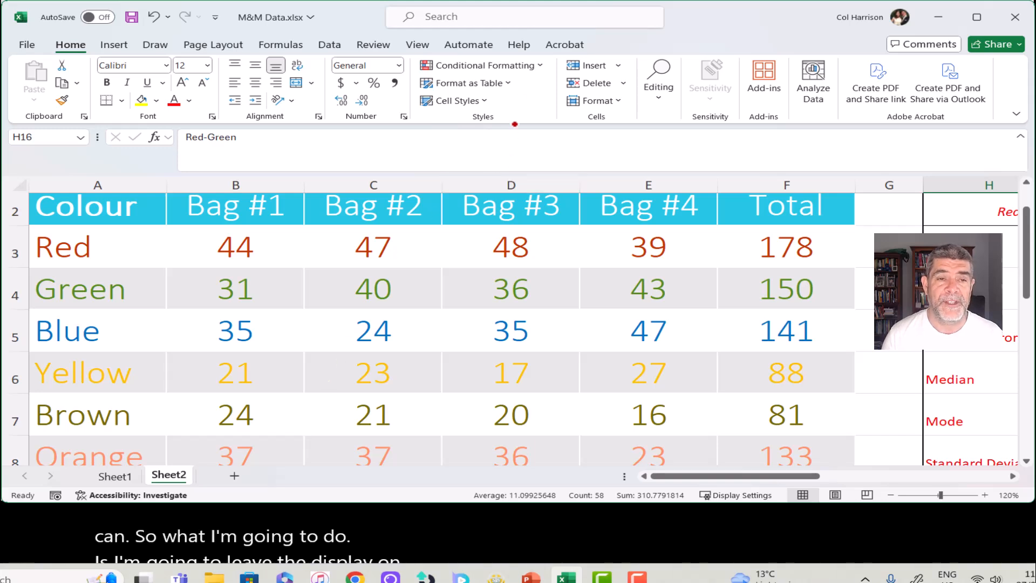
Step: Start the Data Analysis tool "t-Test: Two-Sample Assuming Equal Variances"
{"action": "left_click", "coordinate": [330, 45]}
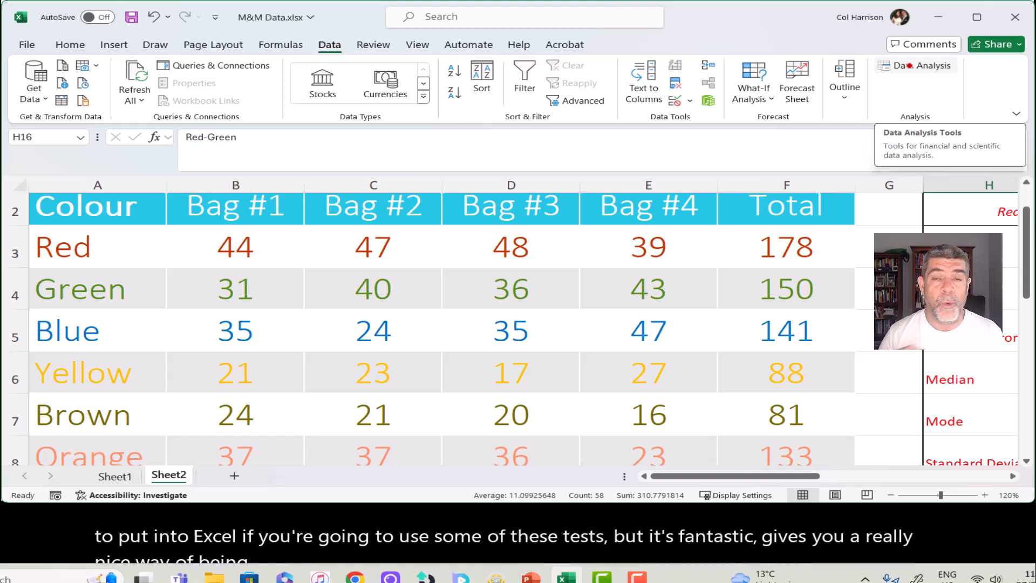
{"action": "left_click", "coordinate": [917, 65]}
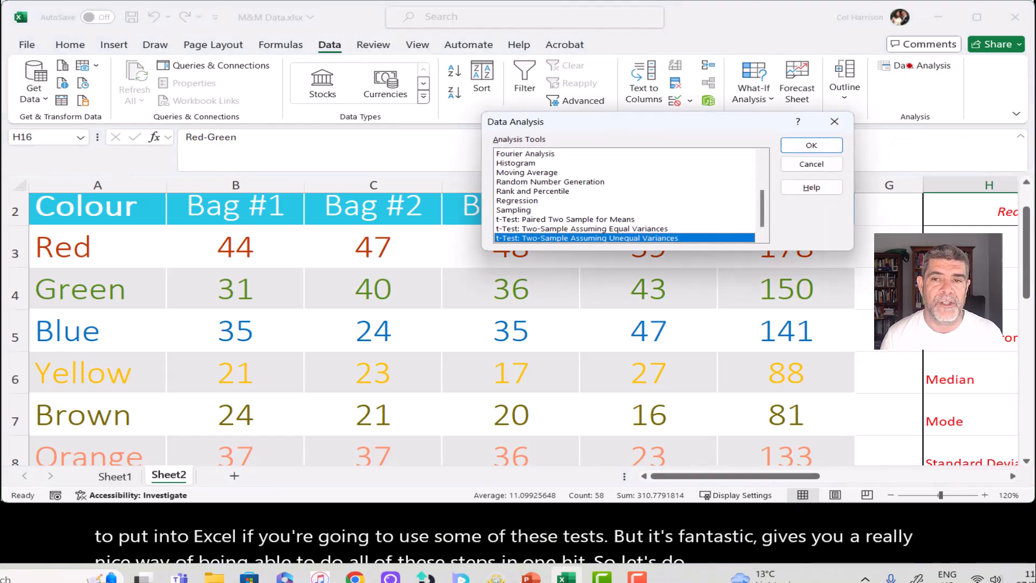
{"action": "mouse_move", "coordinate": [764, 202]}
{"action": "left_mouse_down"}
{"action": "mouse_move", "coordinate": [772, 168]}
{"action": "mouse_move", "coordinate": [764, 211]}
{"action": "left_mouse_up"}
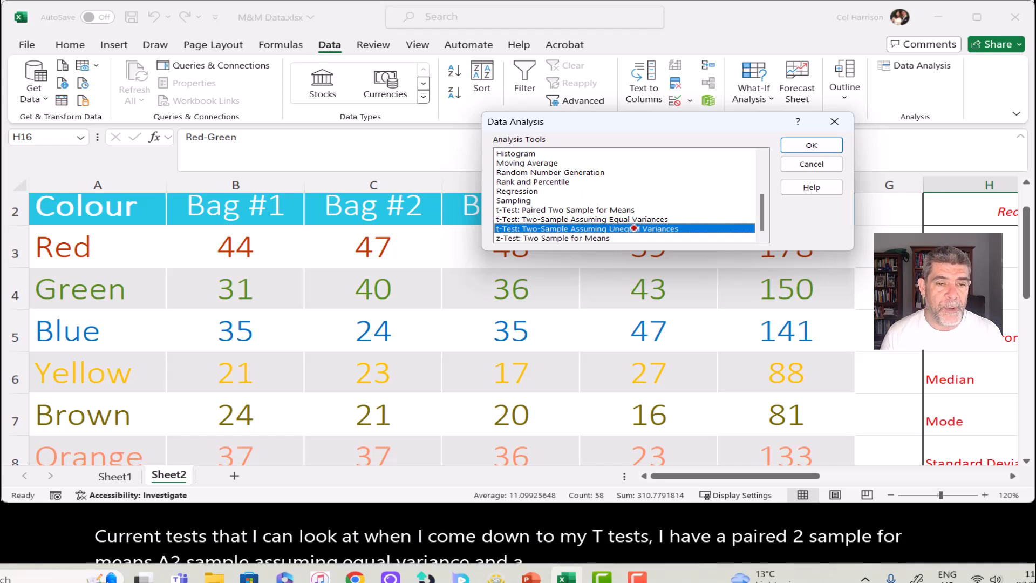
{"action": "left_click", "coordinate": [573, 211]}
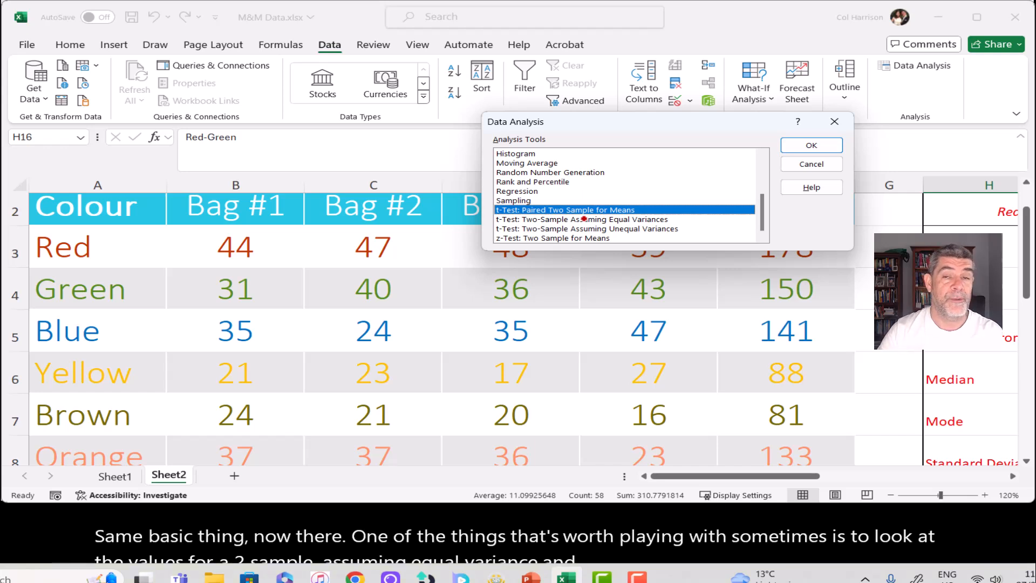
{"action": "left_click", "coordinate": [584, 219]}
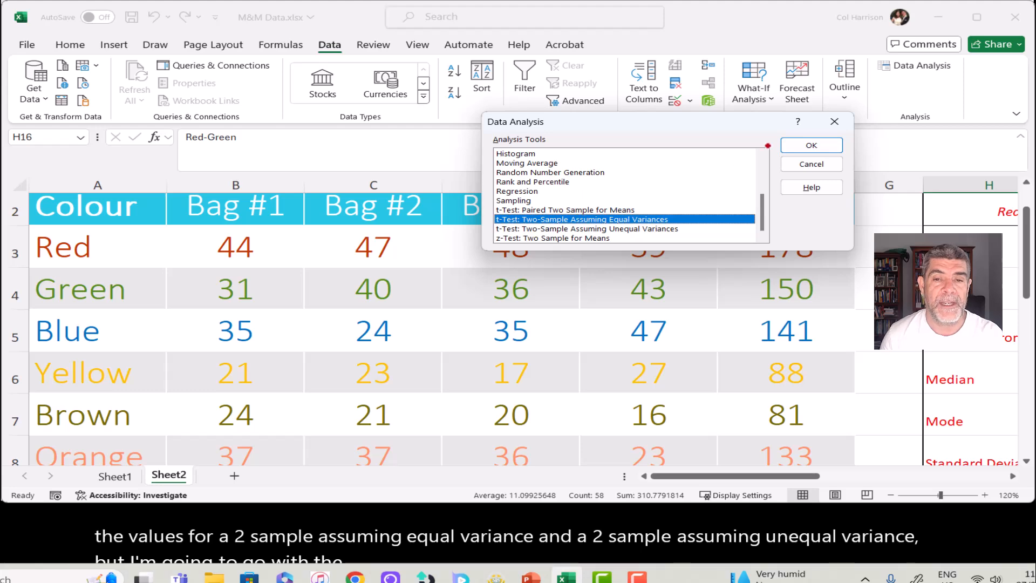
{"action": "left_click", "coordinate": [802, 147]}
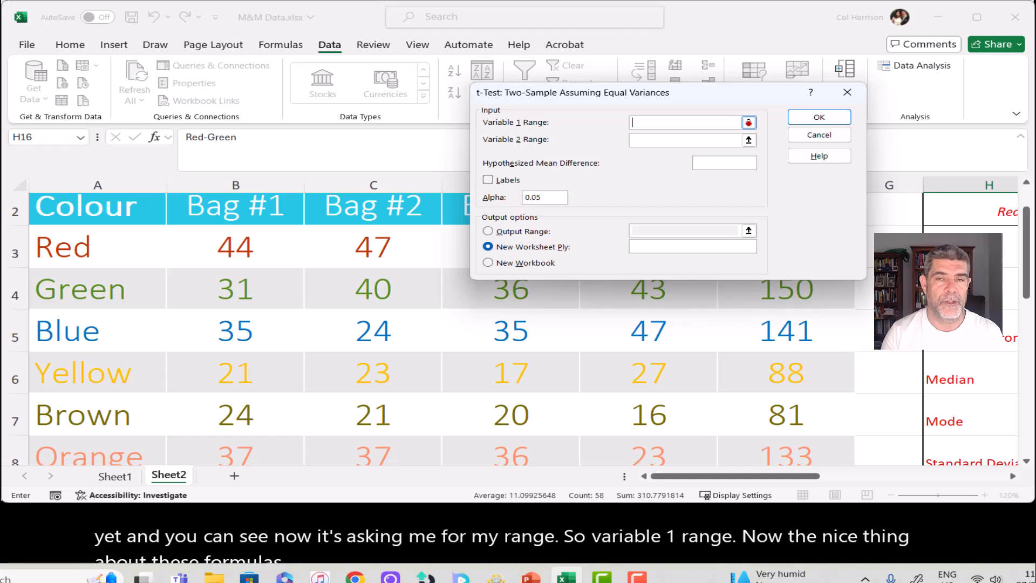
Step: Set the Variable 1 range to the Red counts B3:E3 and the Variable 2 range to the Yellow counts B6:E6
{"action": "left_click", "coordinate": [748, 123]}
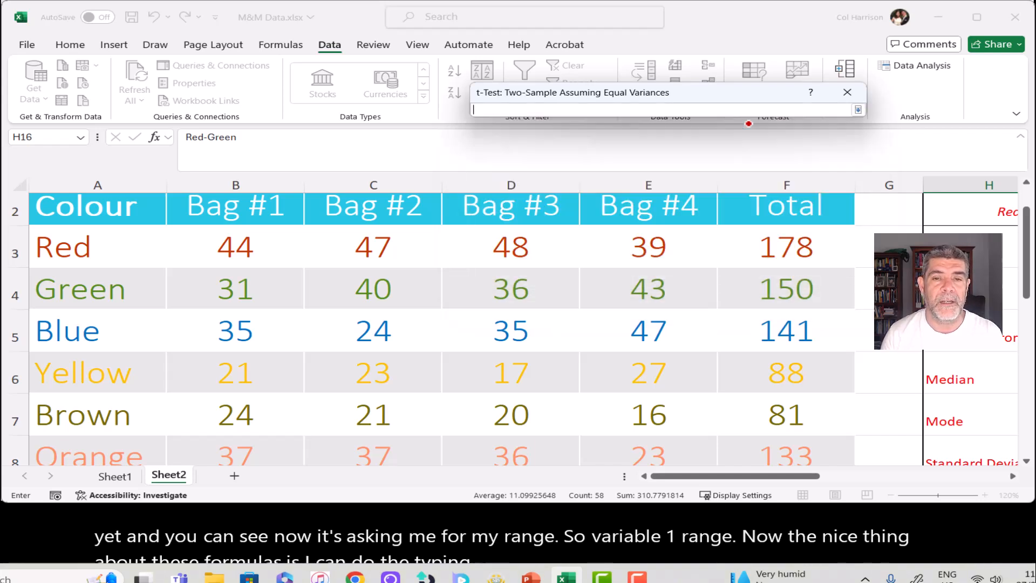
{"action": "left_click", "coordinate": [247, 243]}
{"action": "left_click_drag", "start_coordinate": [246, 244], "coordinate": [659, 245]}
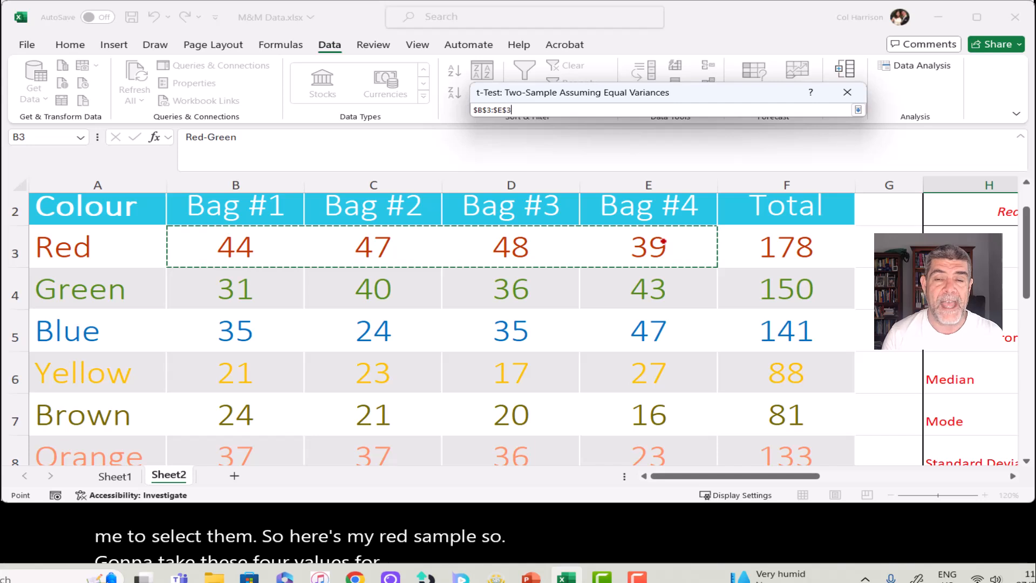
{"action": "left_click", "coordinate": [858, 109]}
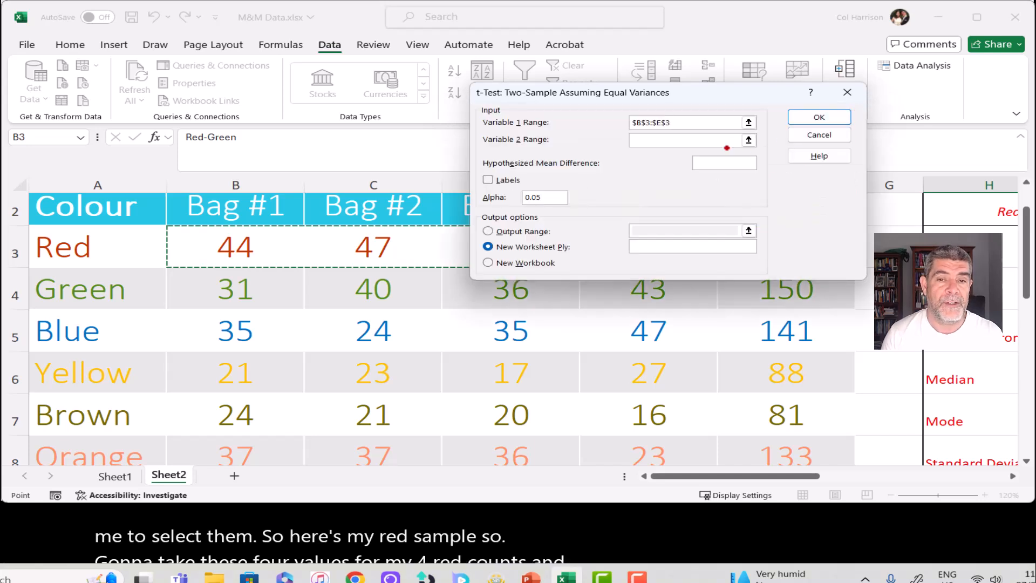
{"action": "left_click", "coordinate": [749, 140]}
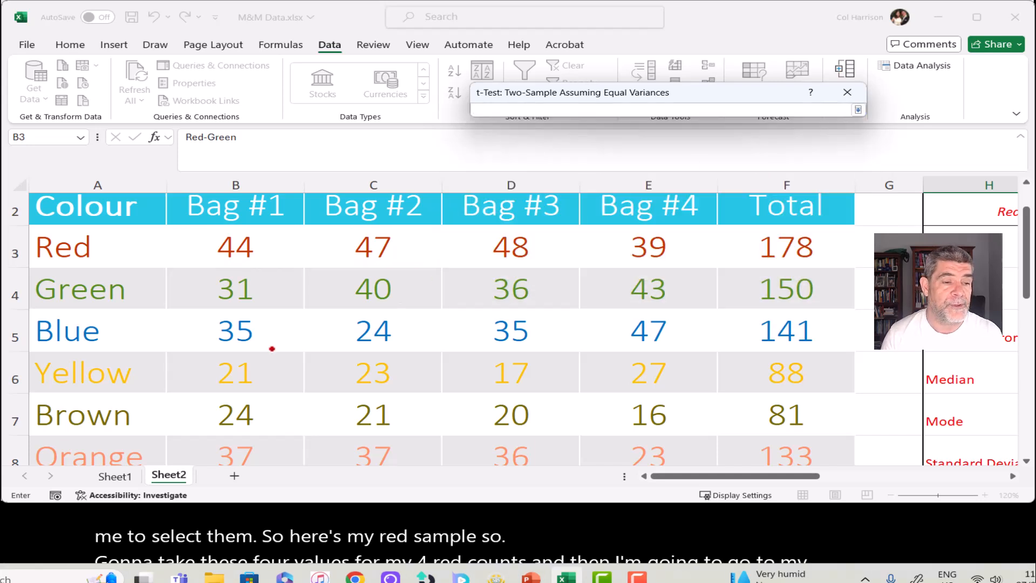
{"action": "left_click_drag", "start_coordinate": [247, 364], "coordinate": [660, 373]}
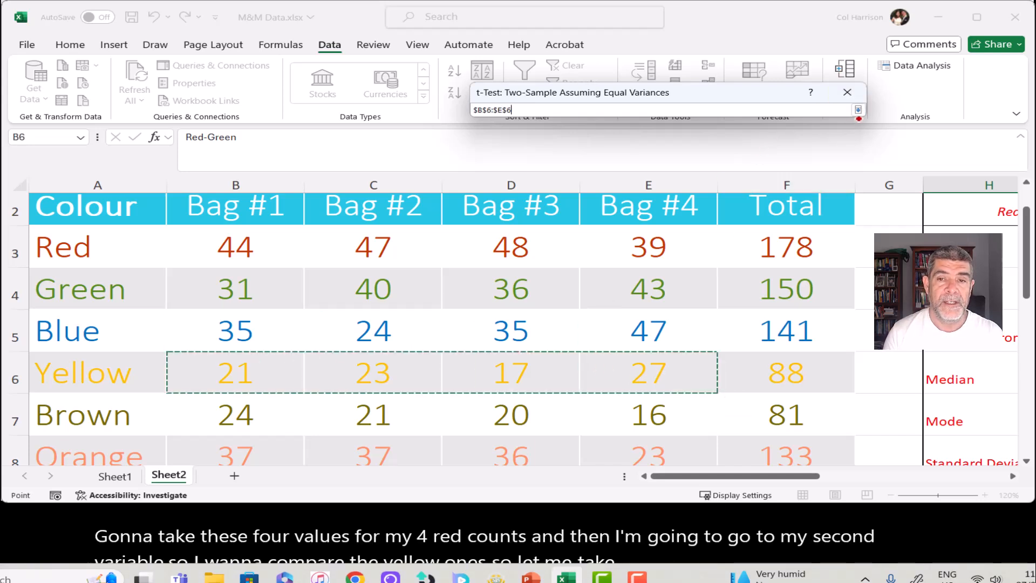
{"action": "left_click", "coordinate": [858, 110]}
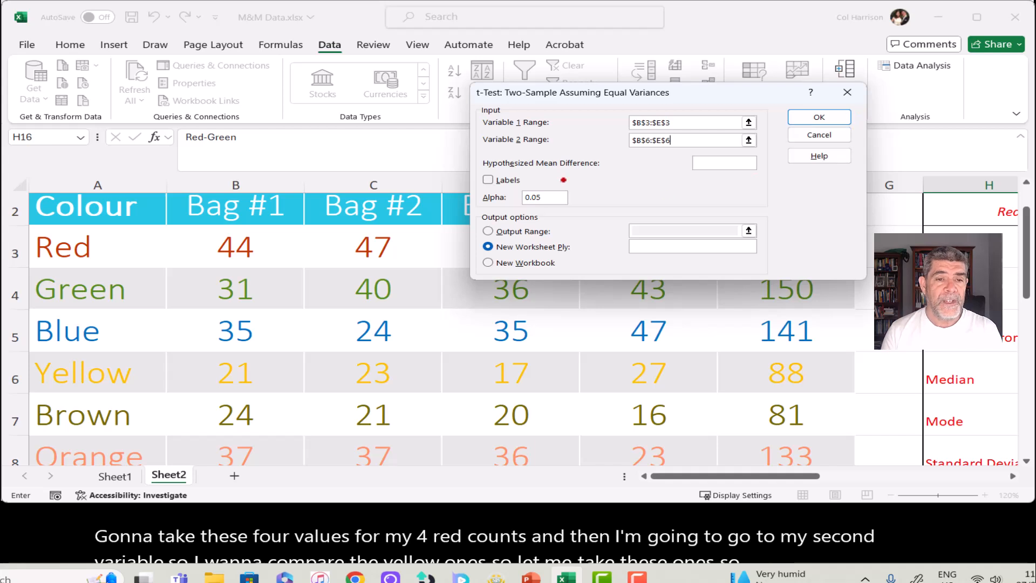
Step: Run the t-test with a hypothesized mean difference of 0 and its output range starting at cell A12 below the table
{"action": "left_click", "coordinate": [715, 163]}
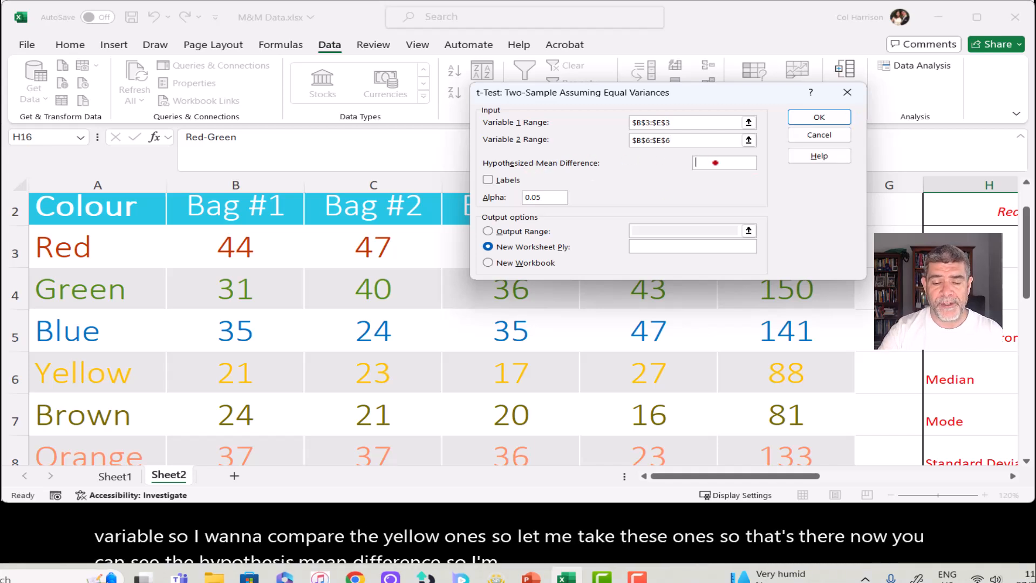
{"action": "type", "text": "0"}
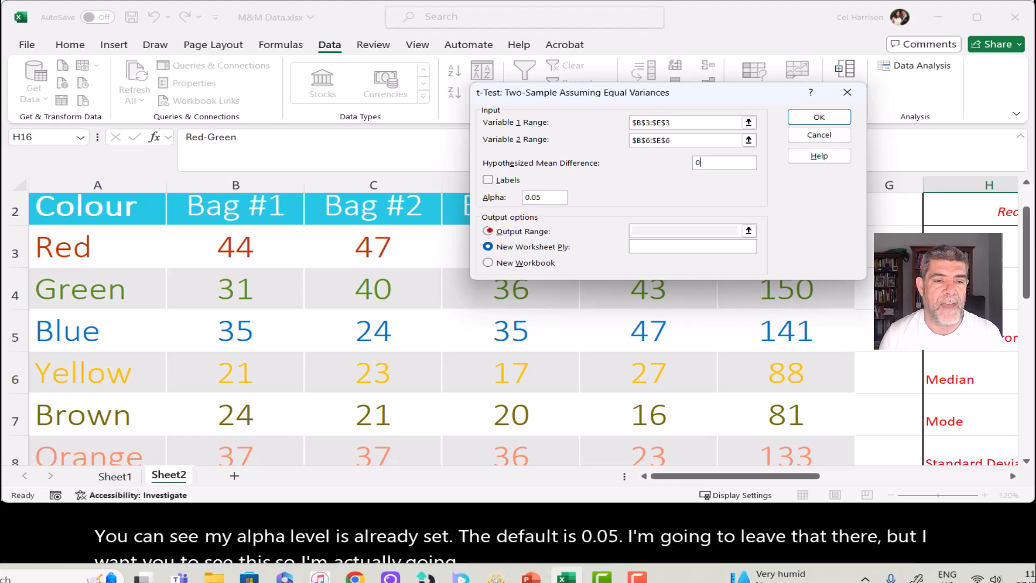
{"action": "left_click", "coordinate": [488, 230]}
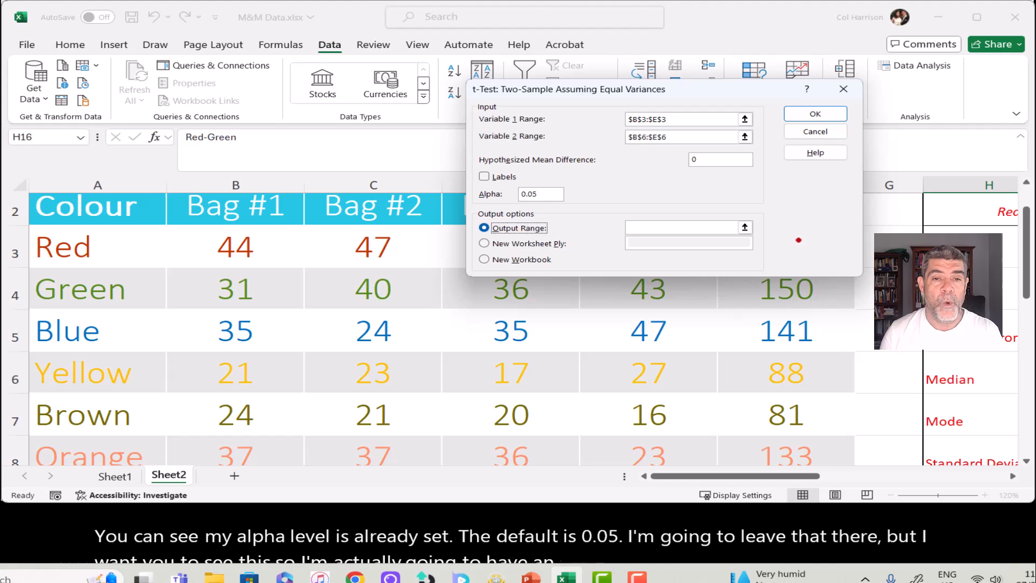
{"action": "left_click", "coordinate": [744, 227]}
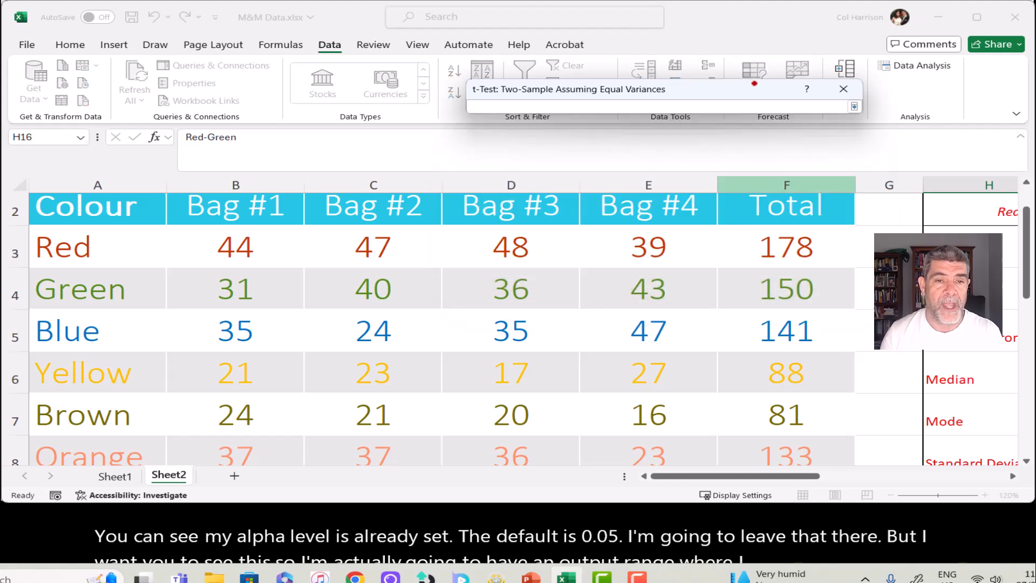
{"action": "scroll", "coordinate": [264, 423], "scroll_direction": "down", "scroll_amount": 2}
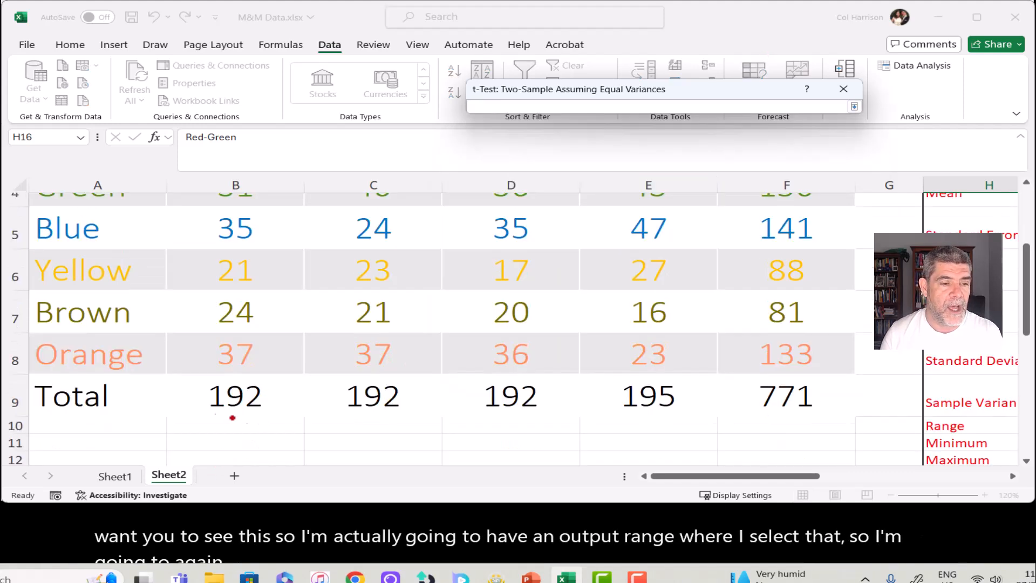
{"action": "scroll", "coordinate": [247, 420], "scroll_direction": "down", "scroll_amount": 1}
{"action": "left_click", "coordinate": [115, 395]}
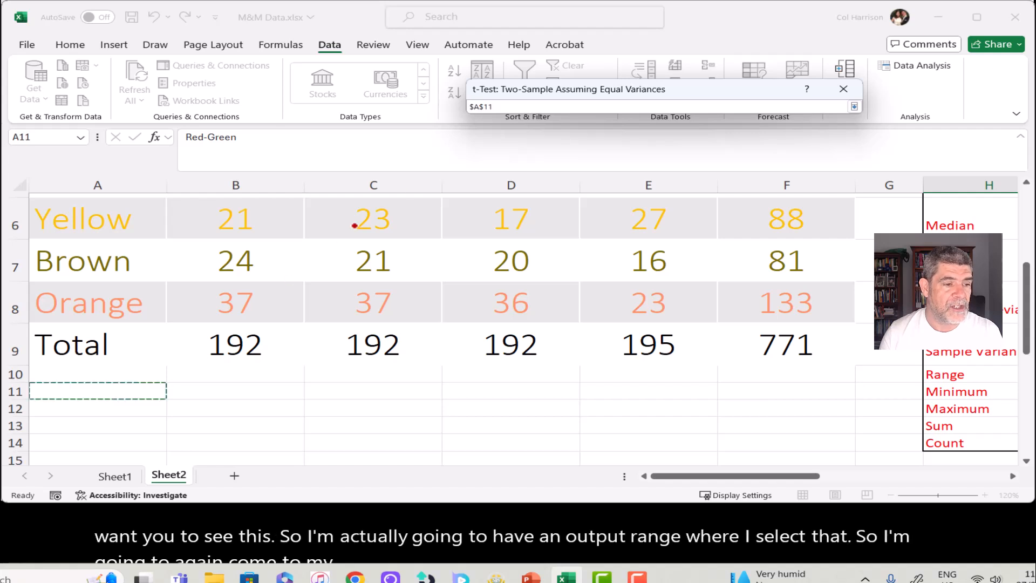
{"action": "left_click", "coordinate": [88, 405]}
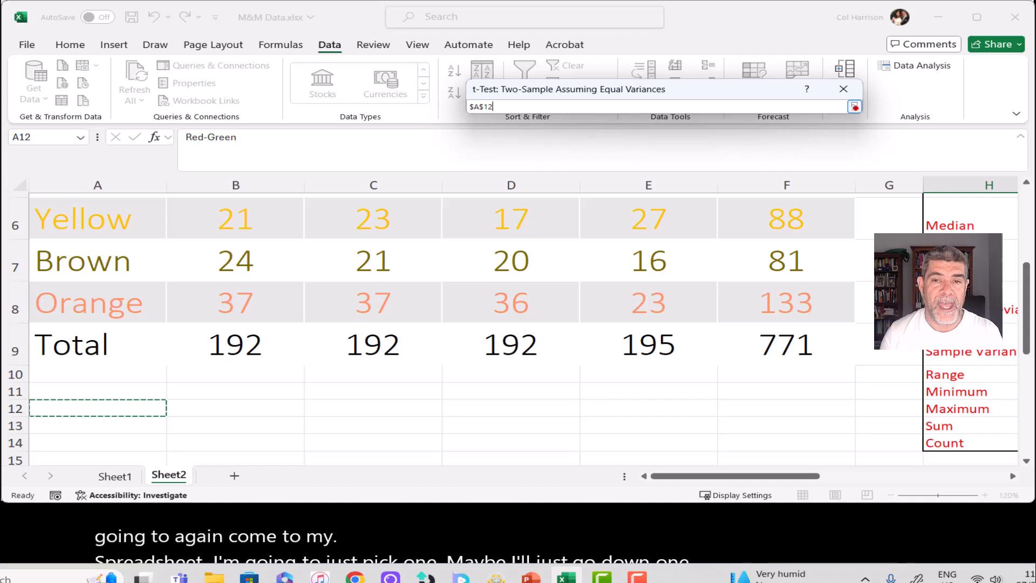
{"action": "left_click", "coordinate": [854, 107]}
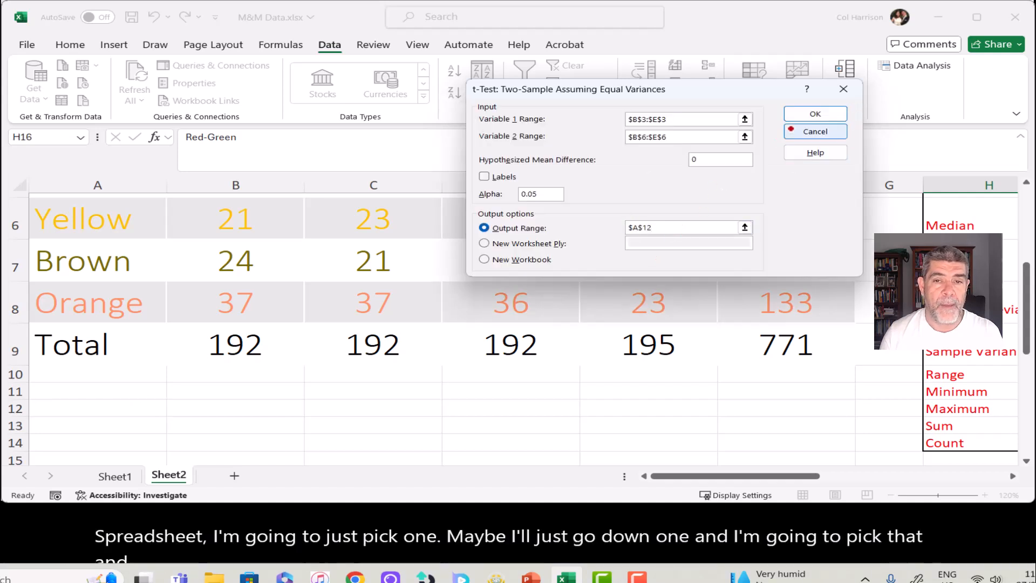
{"action": "left_click", "coordinate": [815, 114]}
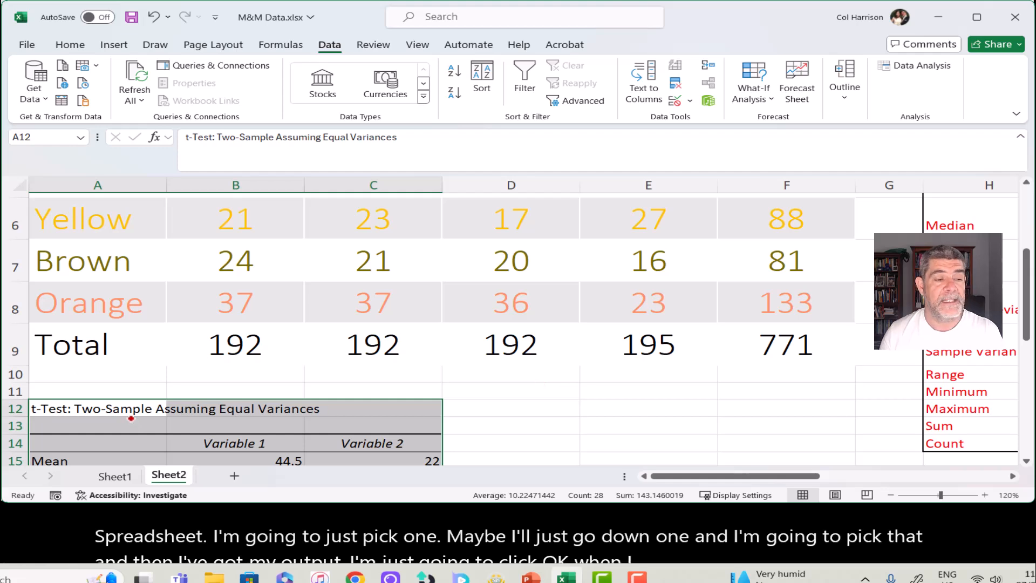
Step: Examine the red–yellow t-test output, including the degrees of freedom, the t statistic and the two-tail p-value
{"action": "scroll", "coordinate": [133, 417], "scroll_direction": "down", "scroll_amount": 1}
{"action": "scroll", "coordinate": [133, 417], "scroll_direction": "down", "scroll_amount": 1}
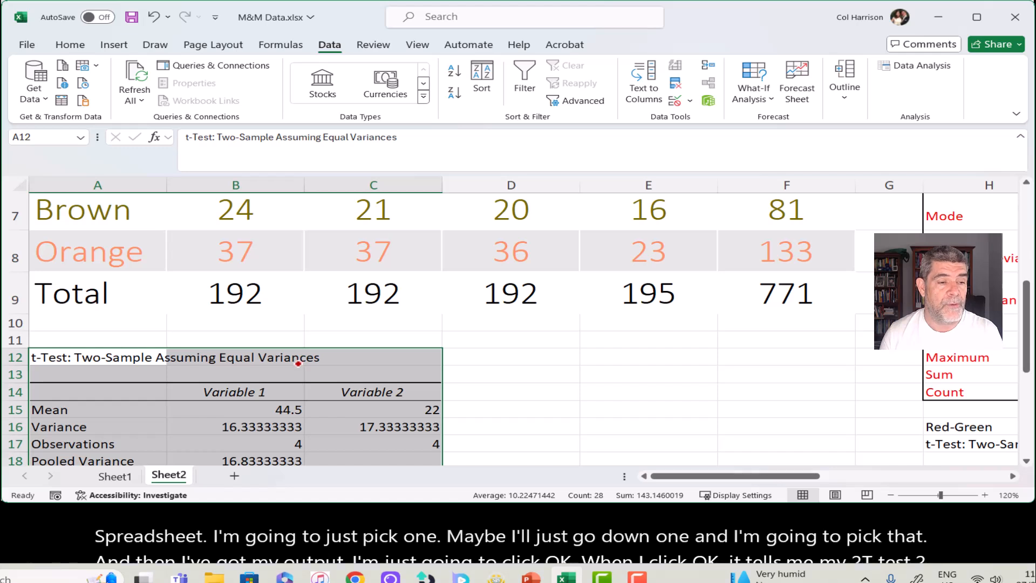
{"action": "scroll", "coordinate": [299, 361], "scroll_direction": "down", "scroll_amount": 1}
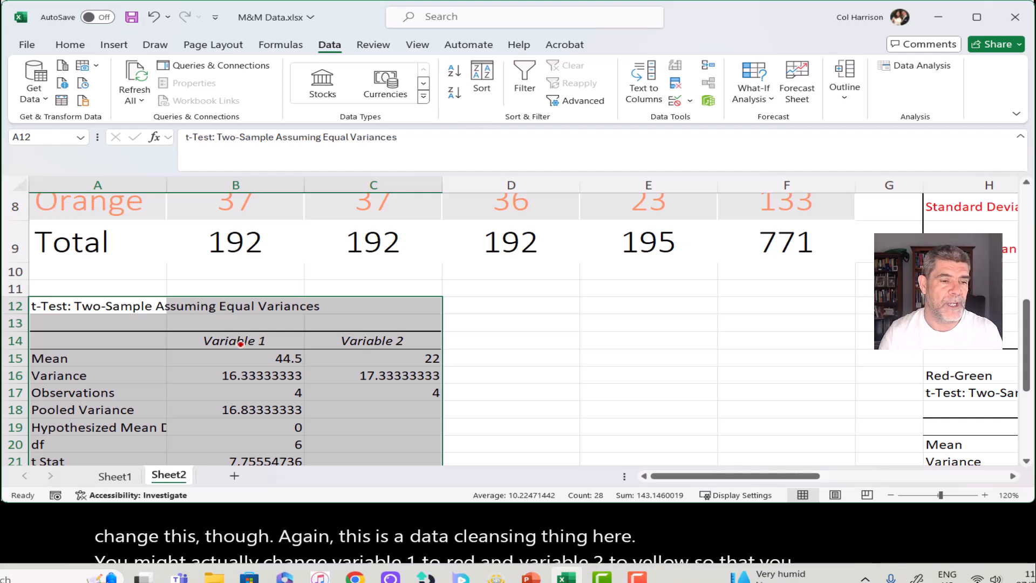
{"action": "scroll", "coordinate": [283, 379], "scroll_direction": "down", "scroll_amount": 1}
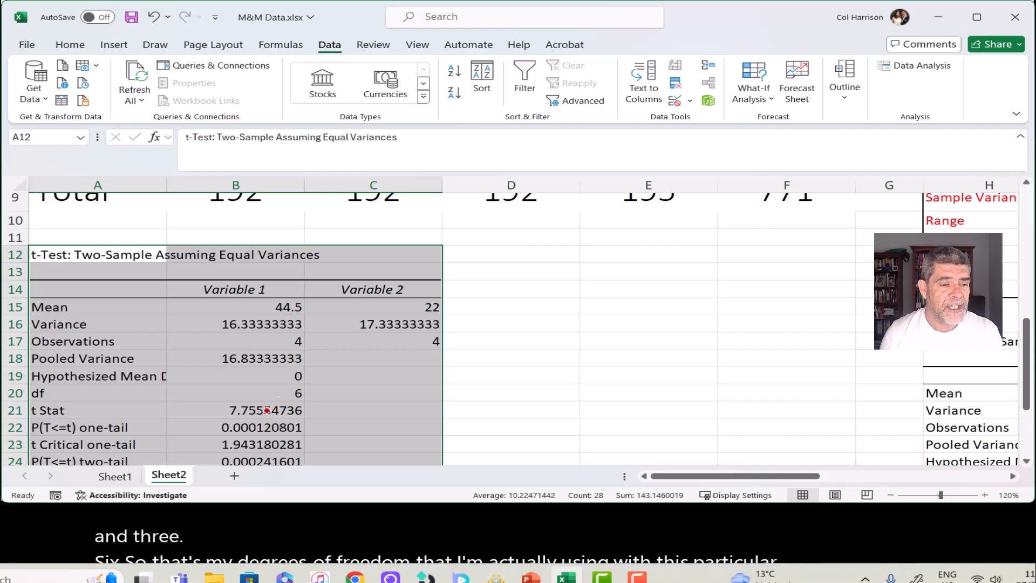
{"action": "left_click", "coordinate": [270, 409]}
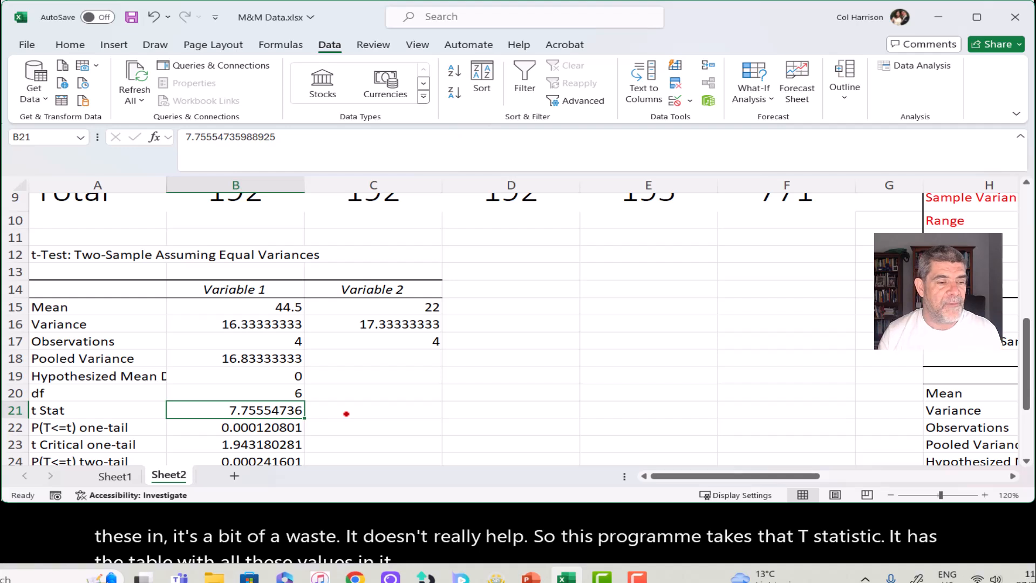
{"action": "left_click", "coordinate": [249, 459]}
{"action": "scroll", "coordinate": [343, 456], "scroll_direction": "down", "scroll_amount": 1}
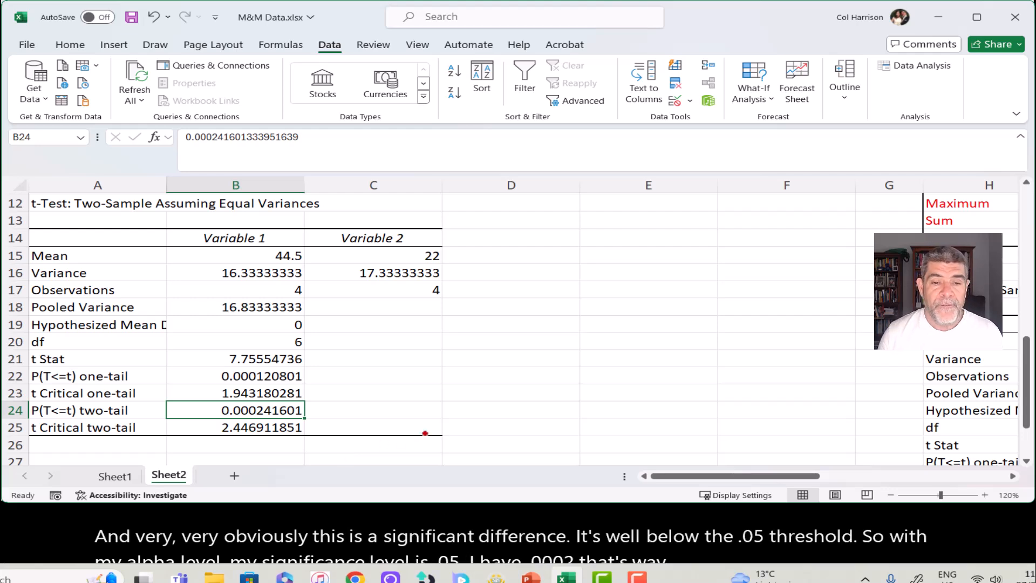
Step: Start another "t-Test: Two-Sample Assuming Equal Variances" and set its Variable 2 range to the Green counts B4:E4
{"action": "scroll", "coordinate": [425, 433], "scroll_direction": "up", "scroll_amount": 3}
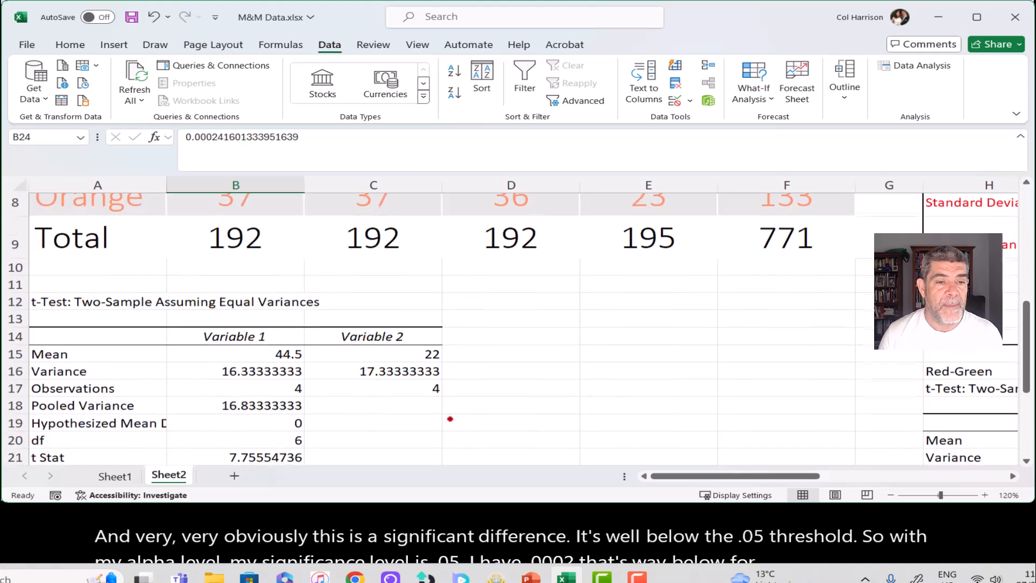
{"action": "left_click", "coordinate": [489, 359]}
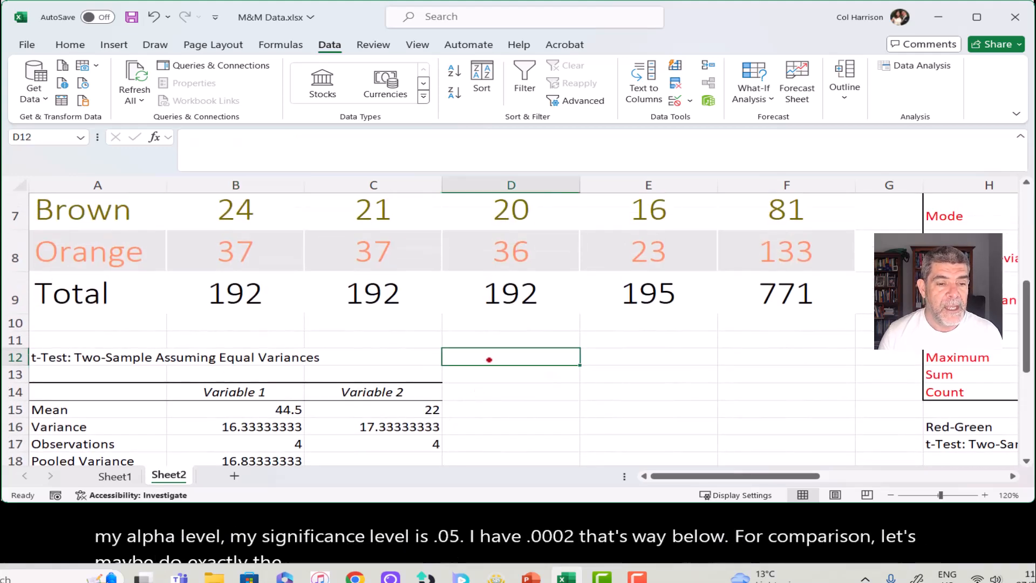
{"action": "scroll", "coordinate": [489, 360], "scroll_direction": "up", "scroll_amount": 2}
{"action": "scroll", "coordinate": [490, 359], "scroll_direction": "up", "scroll_amount": 2}
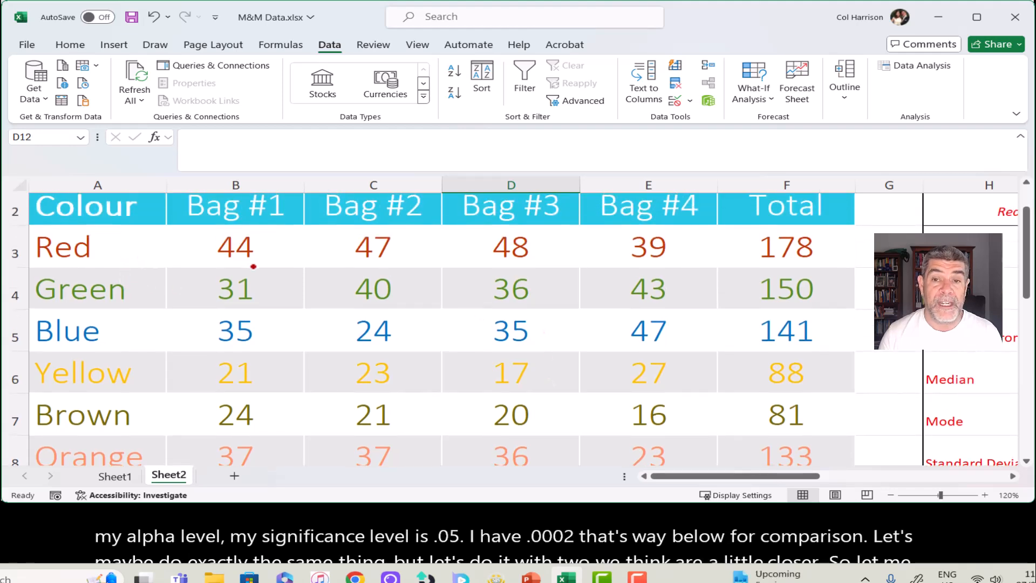
{"action": "left_click", "coordinate": [917, 65]}
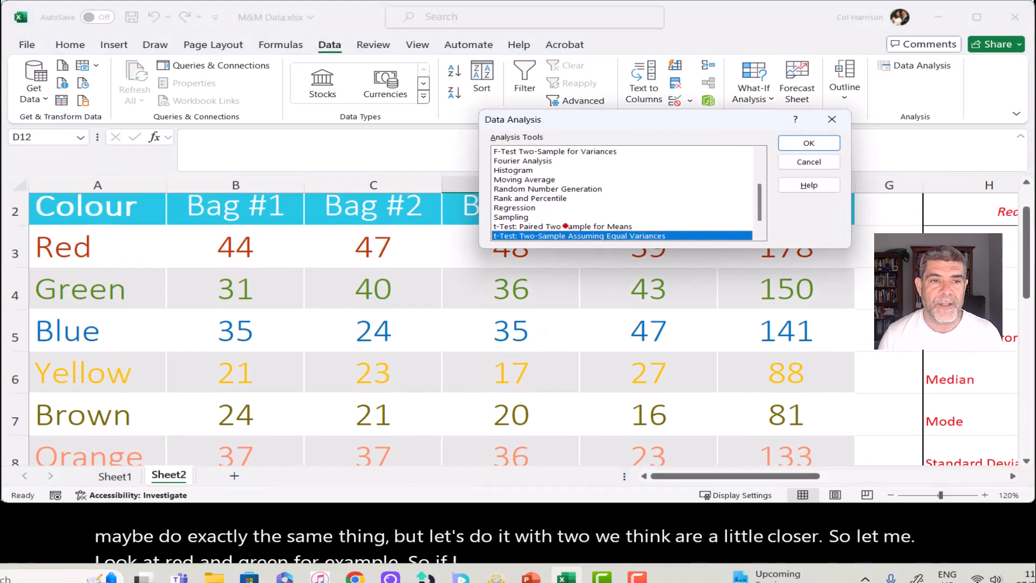
{"action": "left_click", "coordinate": [809, 143]}
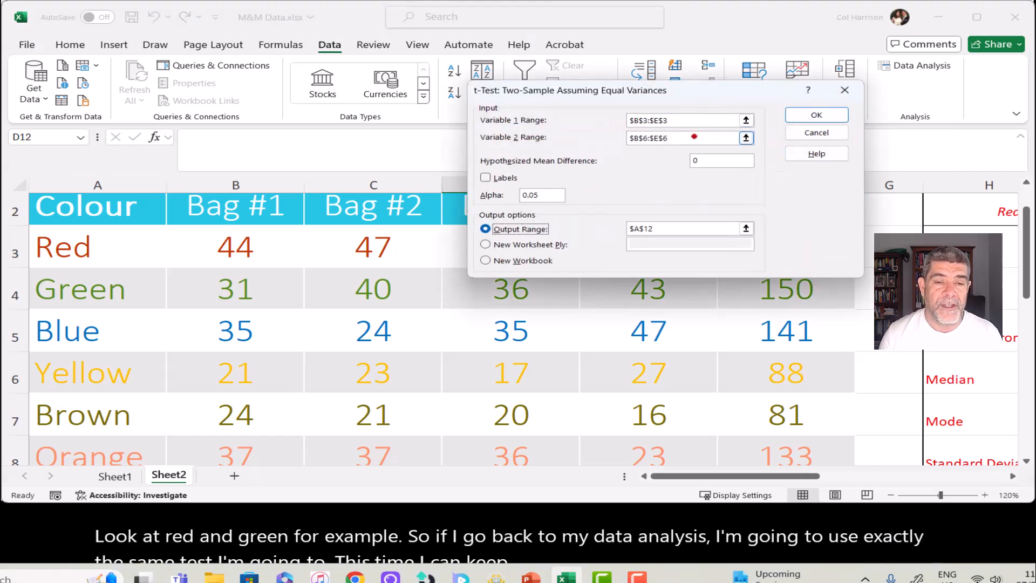
{"action": "left_click", "coordinate": [745, 138]}
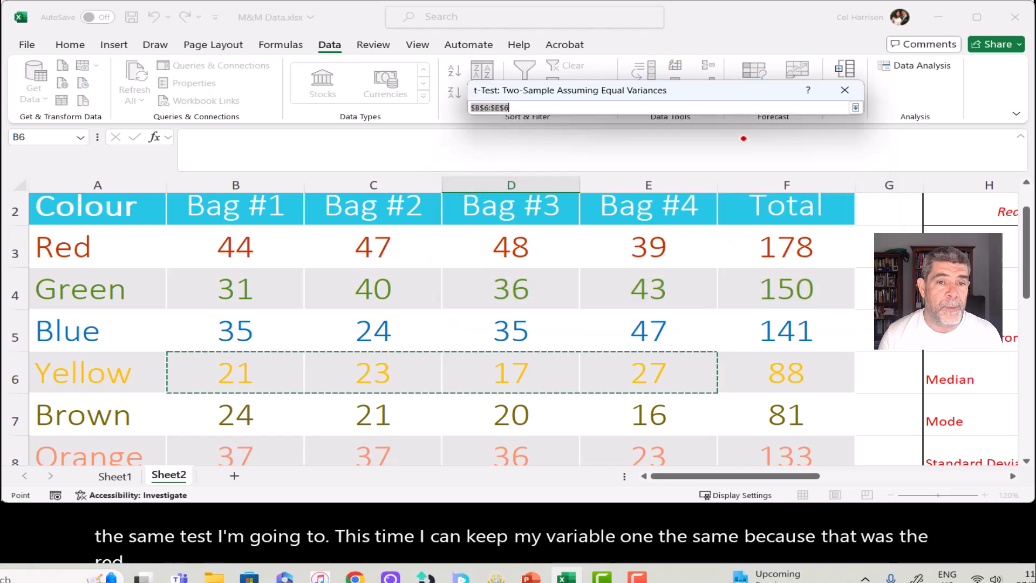
{"action": "left_click_drag", "start_coordinate": [213, 293], "coordinate": [642, 291]}
{"action": "left_click", "coordinate": [854, 107]}
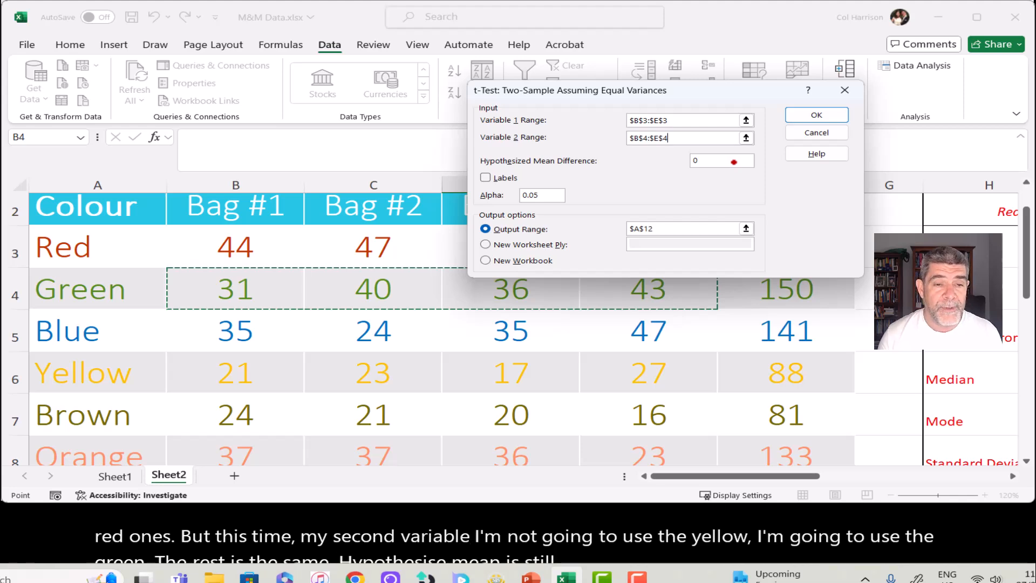
Step: Set the output range to cell D12, beside the red–yellow output, and run the red–green t-test
{"action": "left_click", "coordinate": [746, 228]}
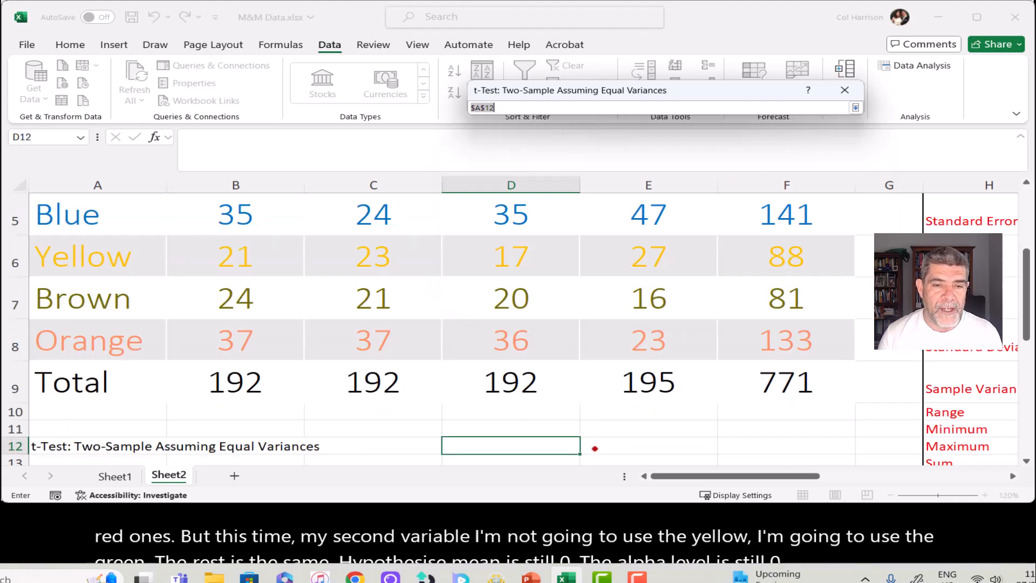
{"action": "scroll", "coordinate": [595, 448], "scroll_direction": "down", "scroll_amount": 1}
{"action": "left_click_drag", "start_coordinate": [500, 397], "coordinate": [543, 396]}
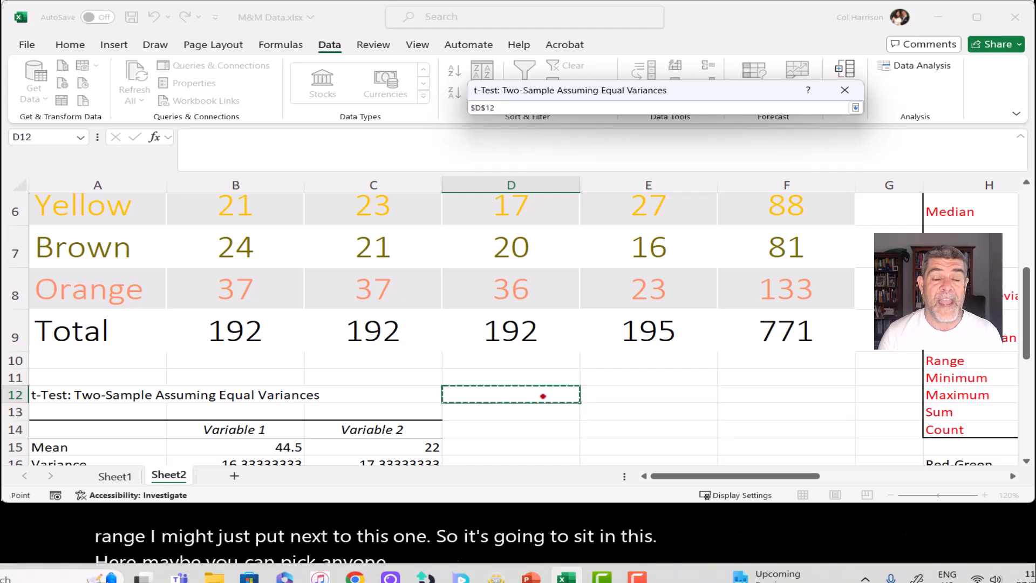
{"action": "left_click", "coordinate": [855, 107]}
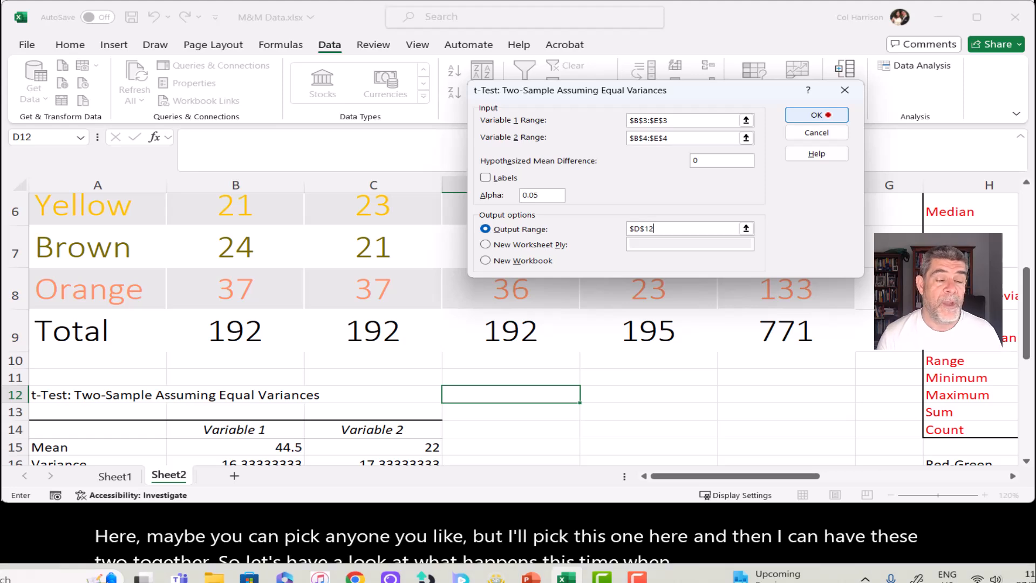
{"action": "left_click", "coordinate": [827, 115]}
Step: Examine the red–green t-test output, comparing its means, variances, t statistic and p-values with the red–yellow output
{"action": "scroll", "coordinate": [745, 369], "scroll_direction": "down", "scroll_amount": 1}
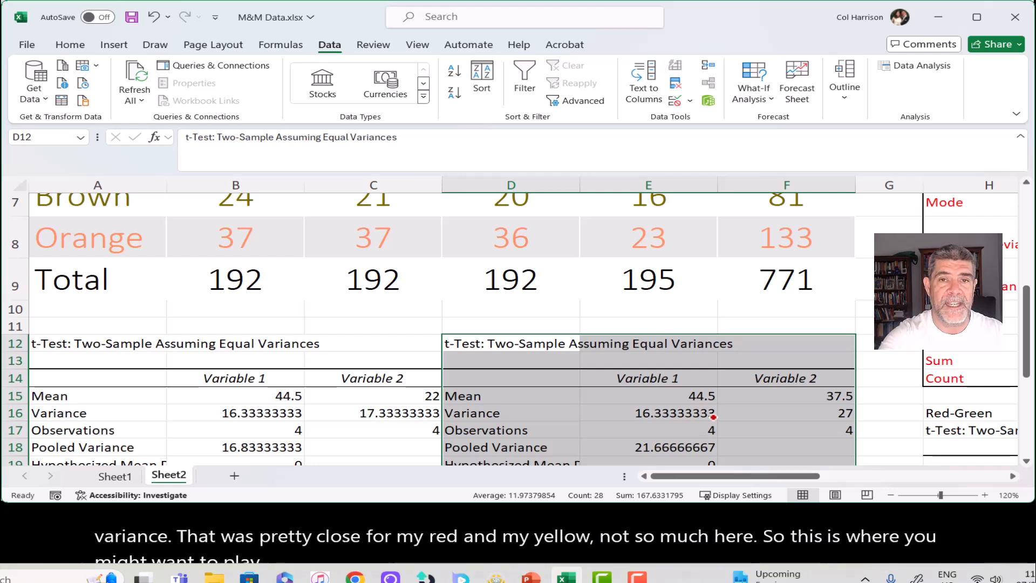
{"action": "scroll", "coordinate": [773, 436], "scroll_direction": "down", "scroll_amount": 1}
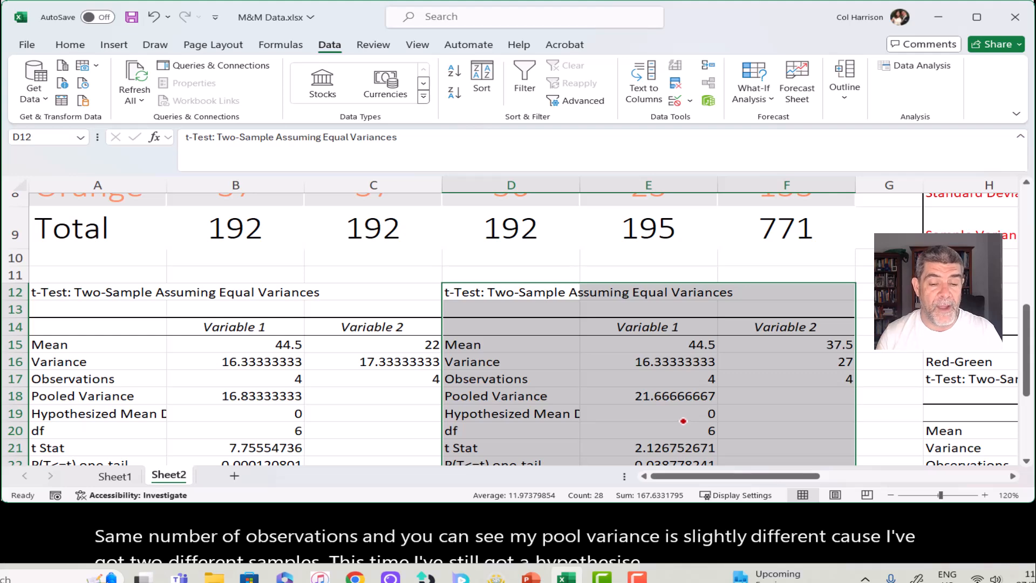
{"action": "scroll", "coordinate": [758, 421], "scroll_direction": "down", "scroll_amount": 1}
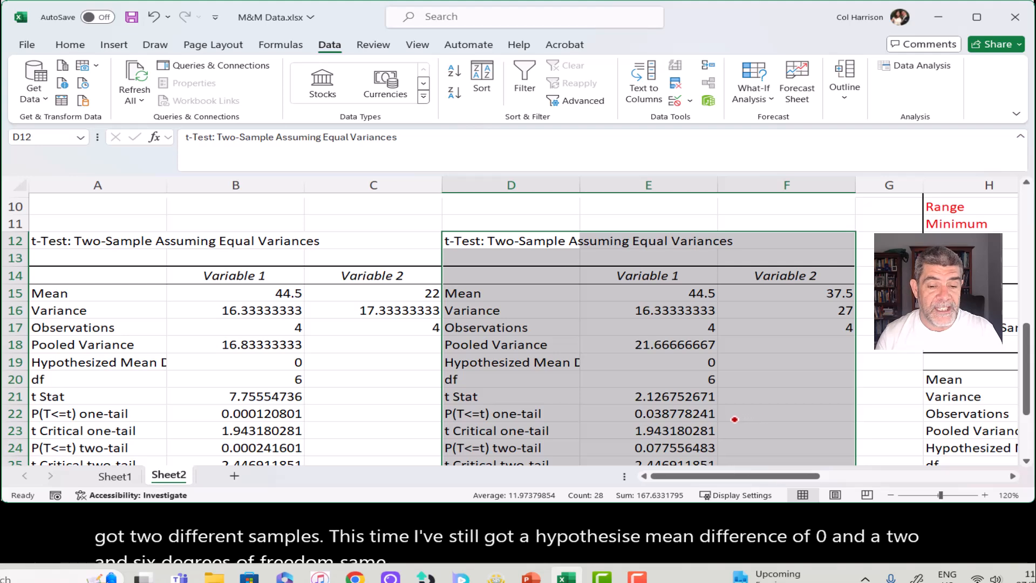
{"action": "scroll", "coordinate": [739, 415], "scroll_direction": "down", "scroll_amount": 1}
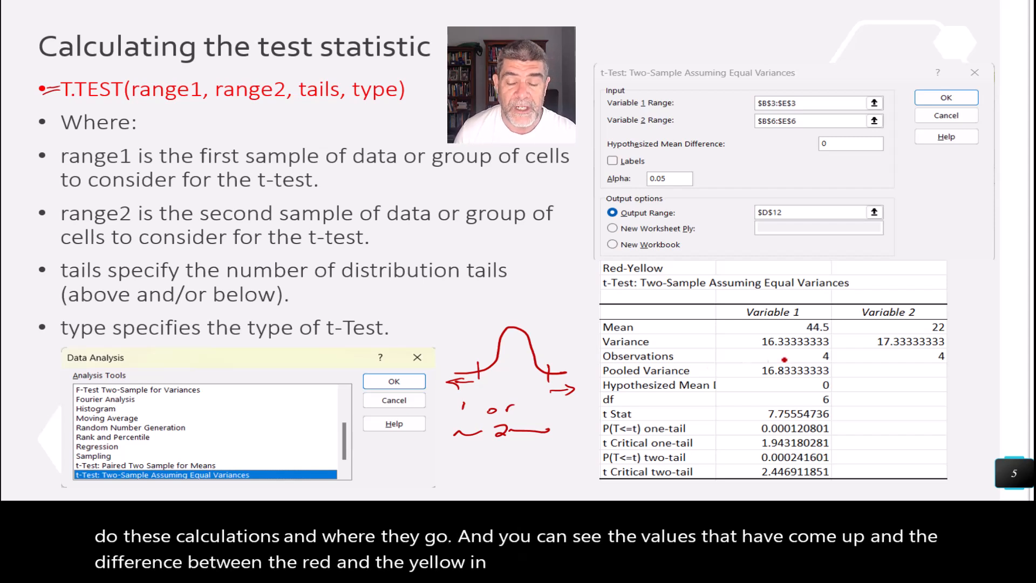
{"action": "left_click_drag", "start_coordinate": [810, 316], "coordinate": [823, 318]}
{"action": "mouse_move", "coordinate": [936, 314]}
{"action": "left_mouse_down"}
{"action": "mouse_move", "coordinate": [946, 341]}
{"action": "mouse_move", "coordinate": [947, 316]}
{"action": "left_mouse_up"}
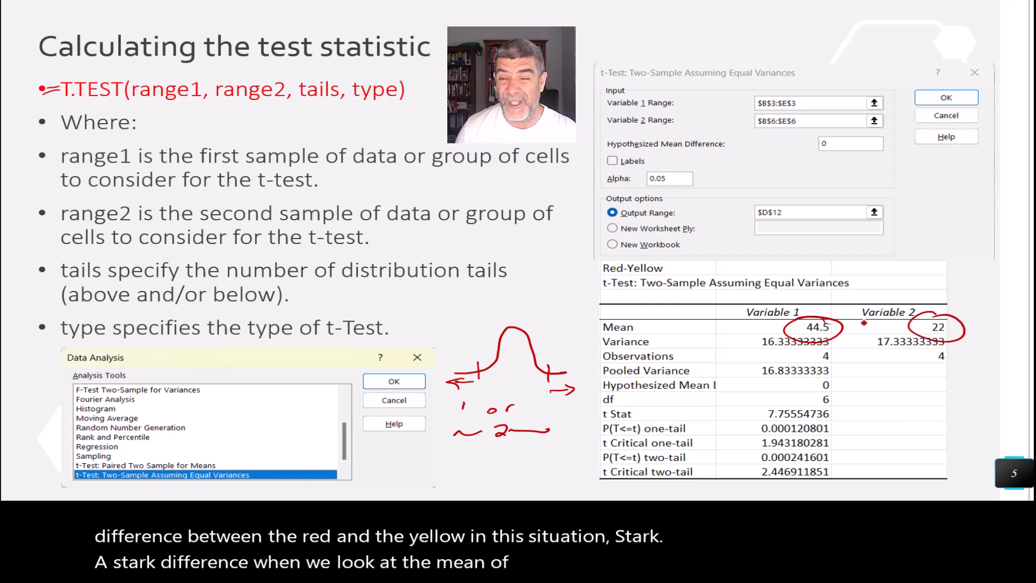
{"action": "left_click_drag", "start_coordinate": [842, 131], "coordinate": [791, 132]}
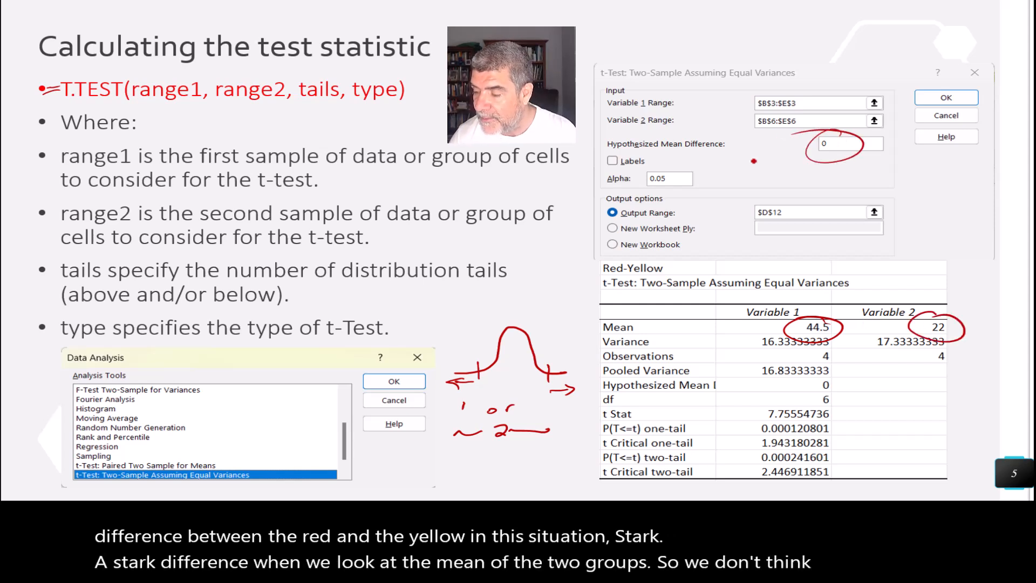